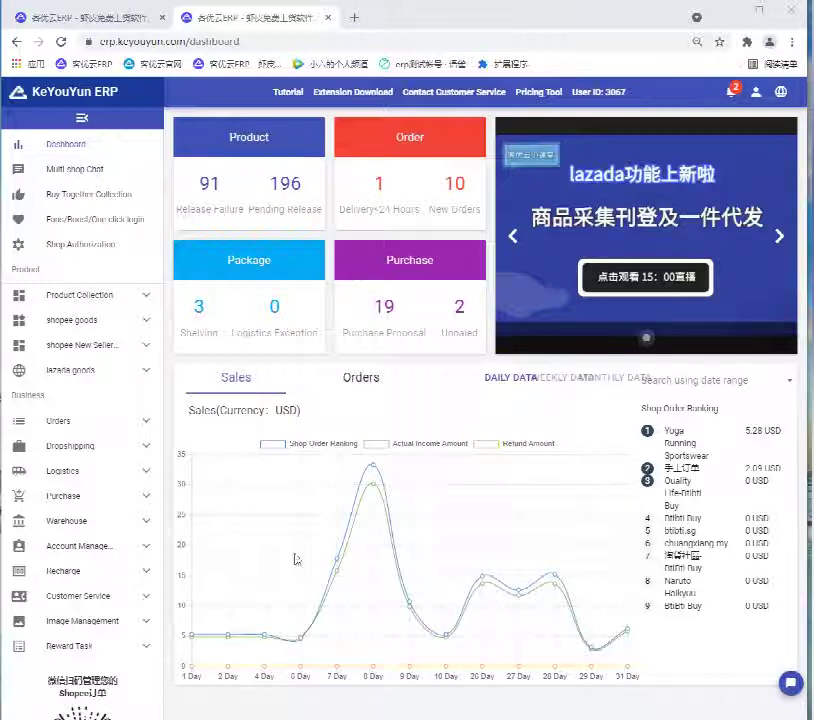
- Open the list of all orders and examine the processing status and details of the to-be-shipped orders
{"action": "left_click", "coordinate": [129, 431]}
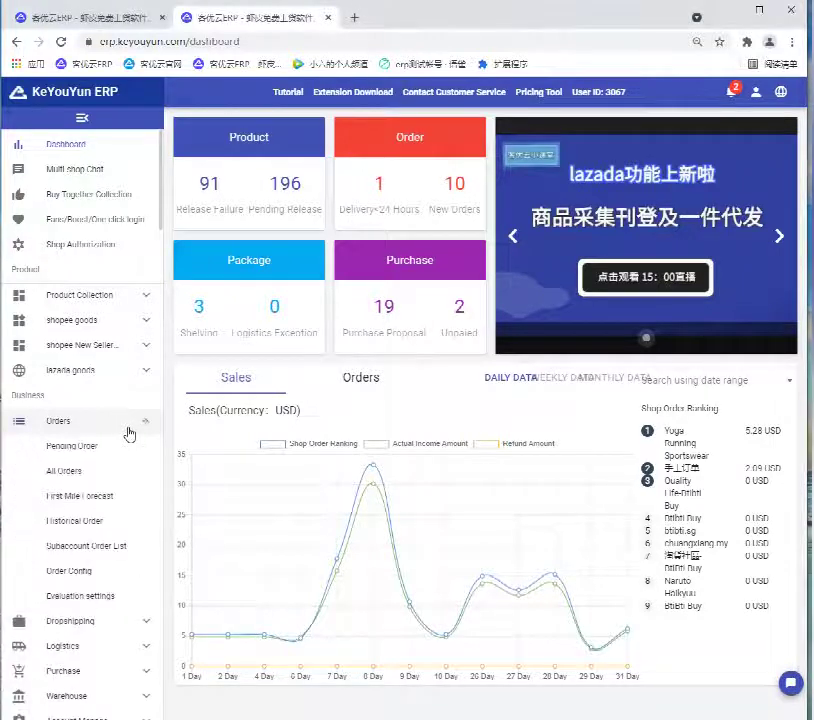
{"action": "left_click", "coordinate": [122, 482]}
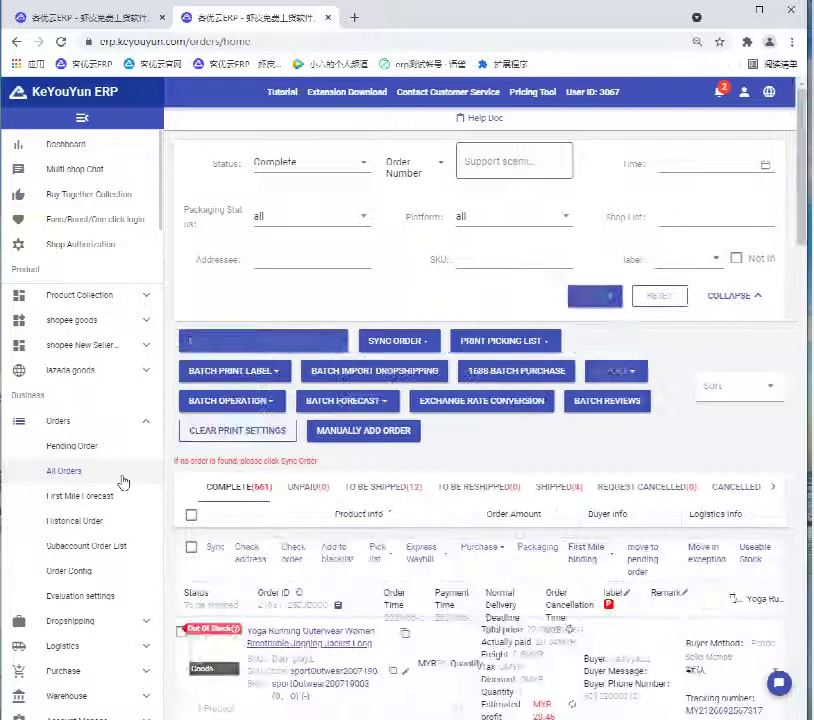
{"action": "scroll", "coordinate": [433, 476], "scroll_direction": "down", "scroll_amount": 5}
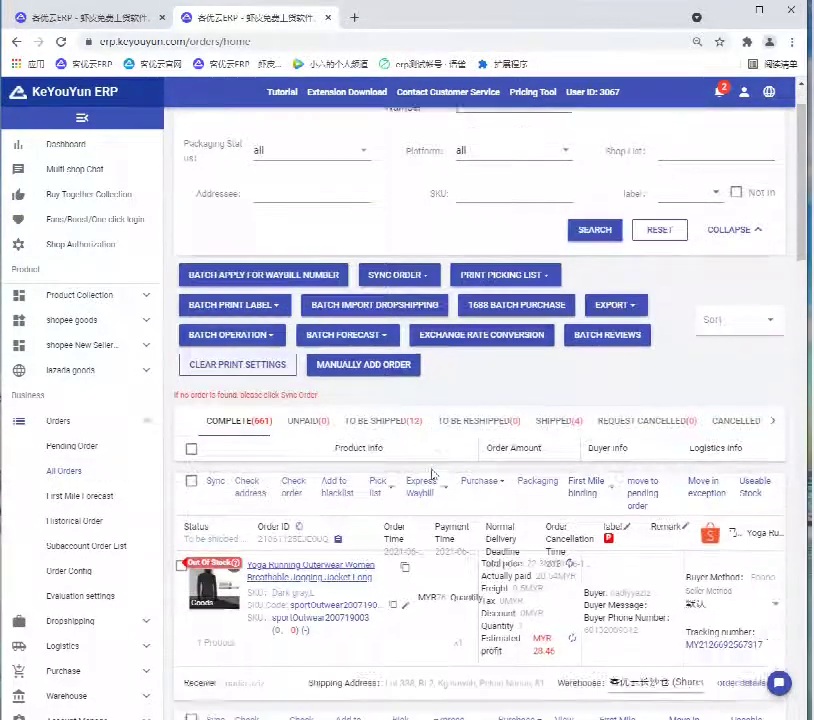
{"action": "scroll", "coordinate": [433, 473], "scroll_direction": "down", "scroll_amount": 3}
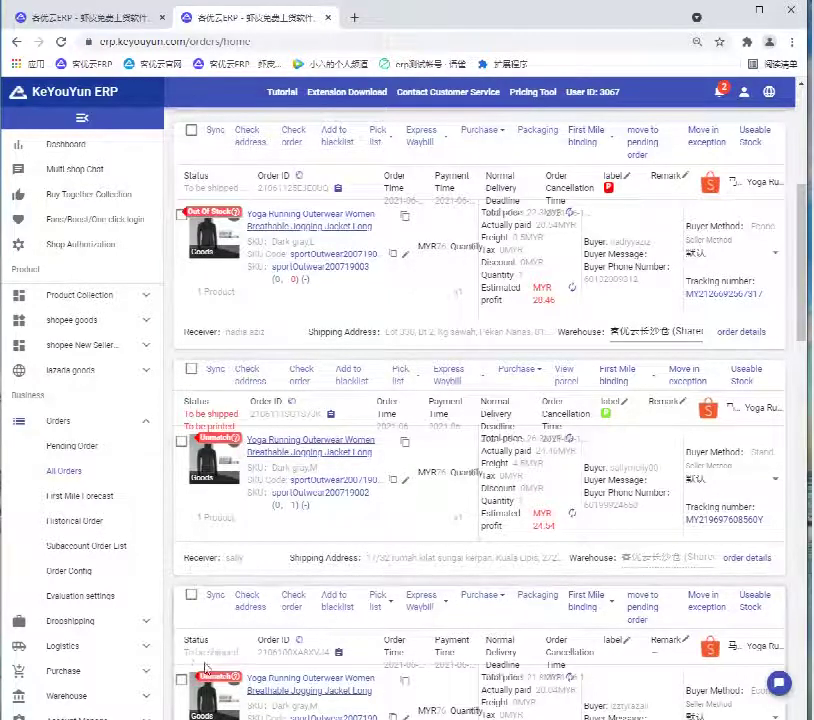
{"action": "mouse_move", "coordinate": [230, 462]}
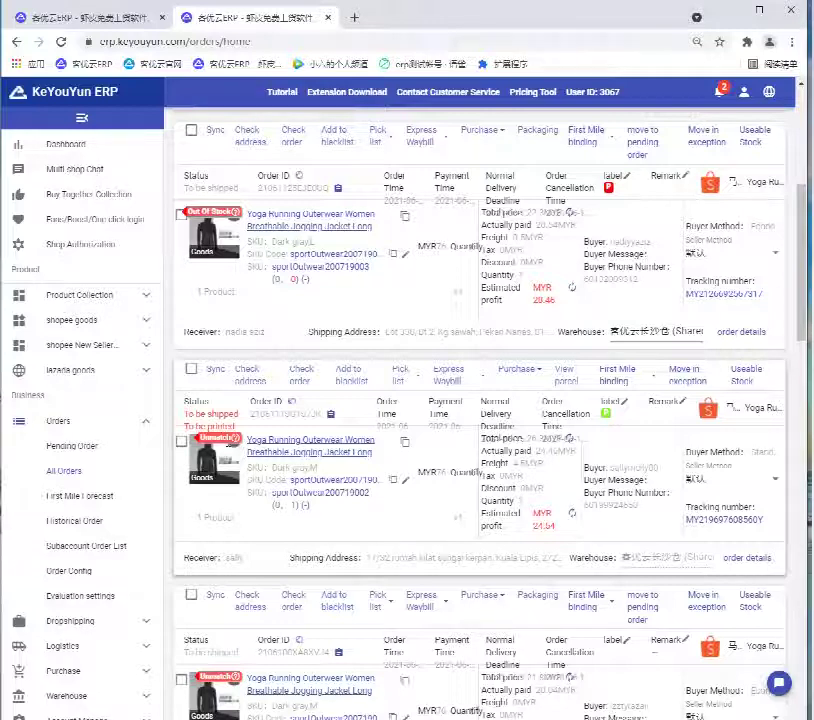
{"action": "scroll", "coordinate": [480, 420], "scroll_direction": "down", "scroll_amount": 5}
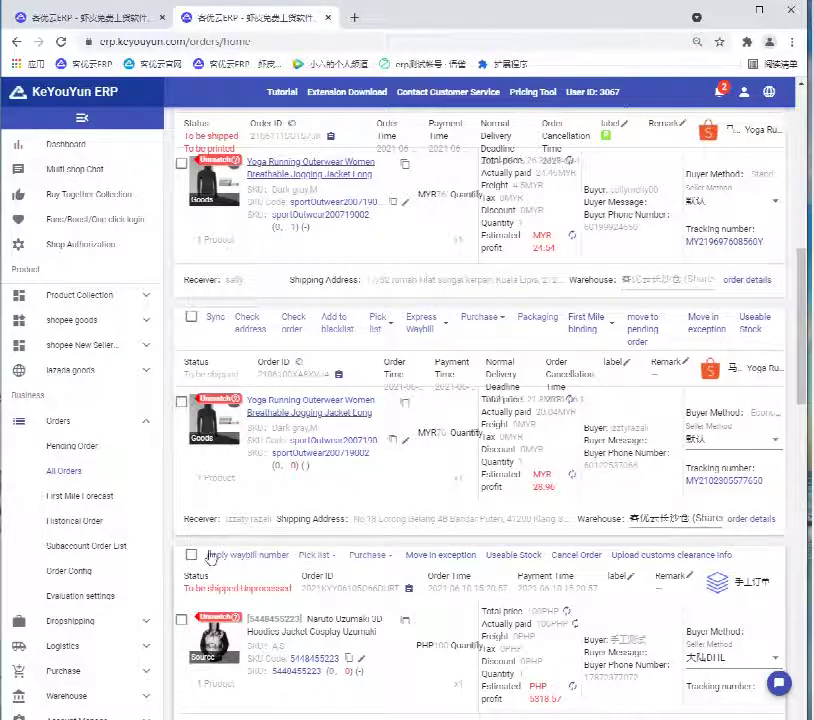
{"action": "scroll", "coordinate": [263, 569], "scroll_direction": "up", "scroll_amount": 3}
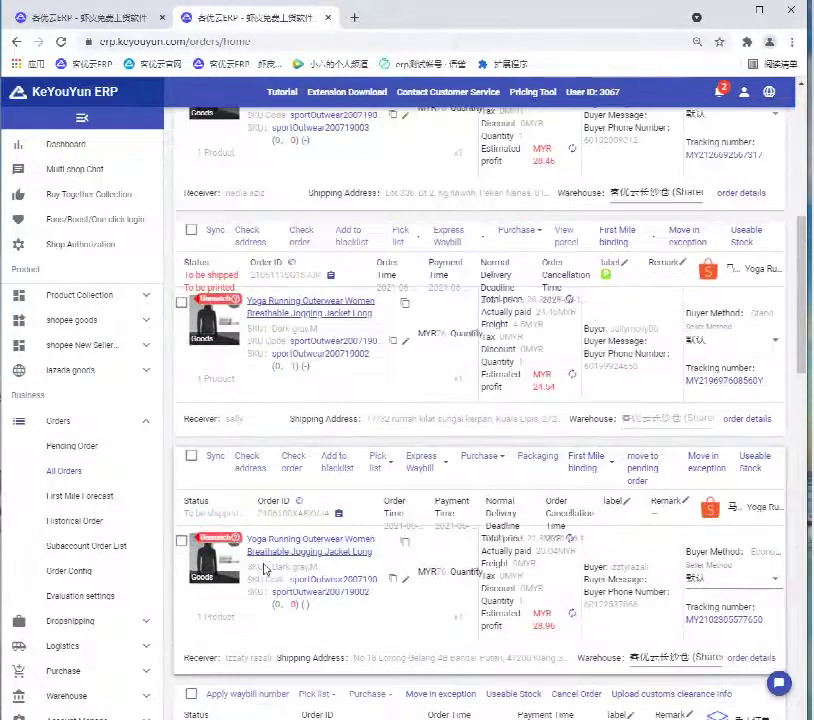
- Show the pick list print options for the third Yoga jacket order
{"action": "left_click", "coordinate": [376, 468]}
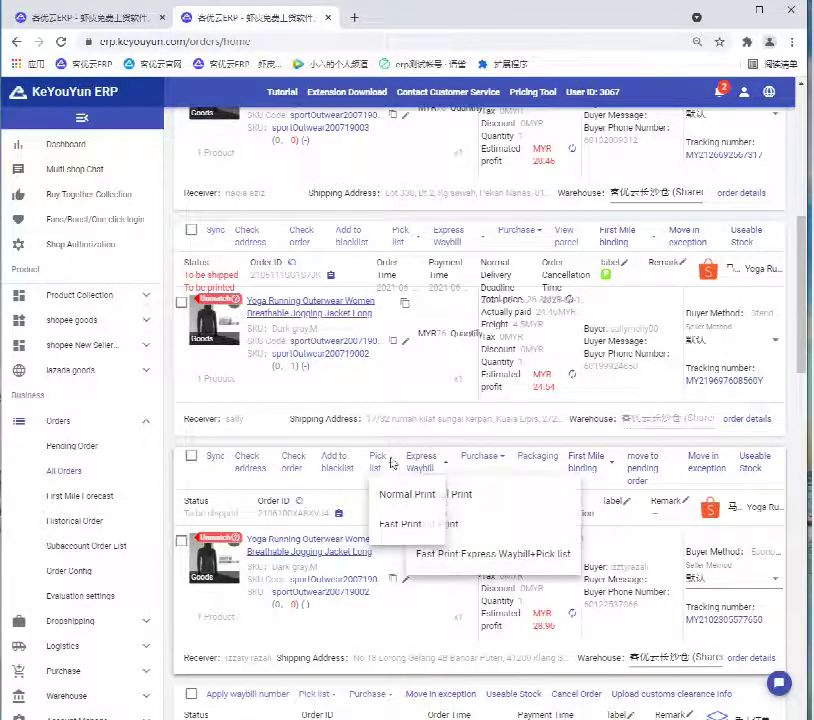
{"action": "left_click", "coordinate": [388, 470]}
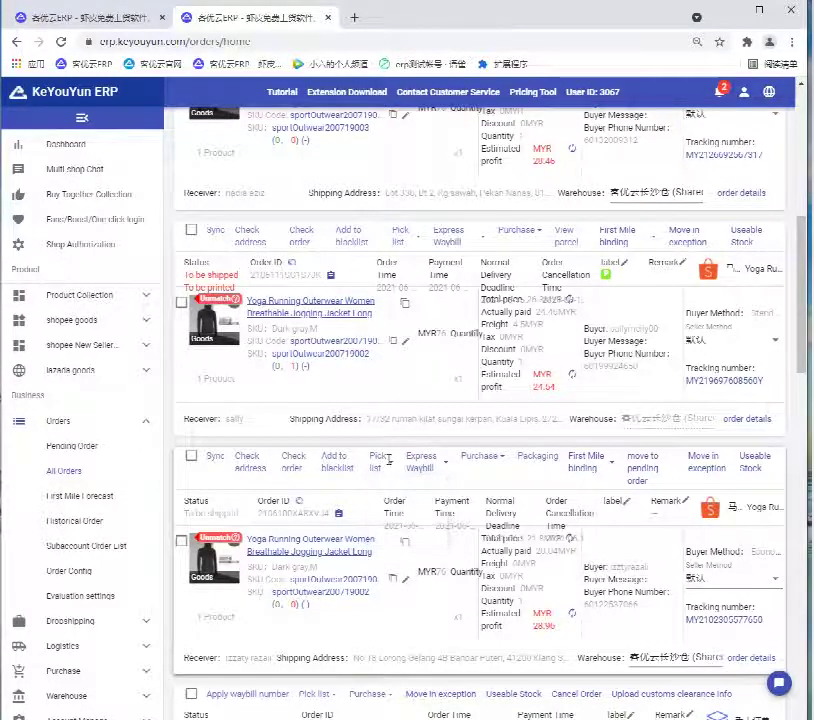
{"action": "left_click", "coordinate": [389, 466]}
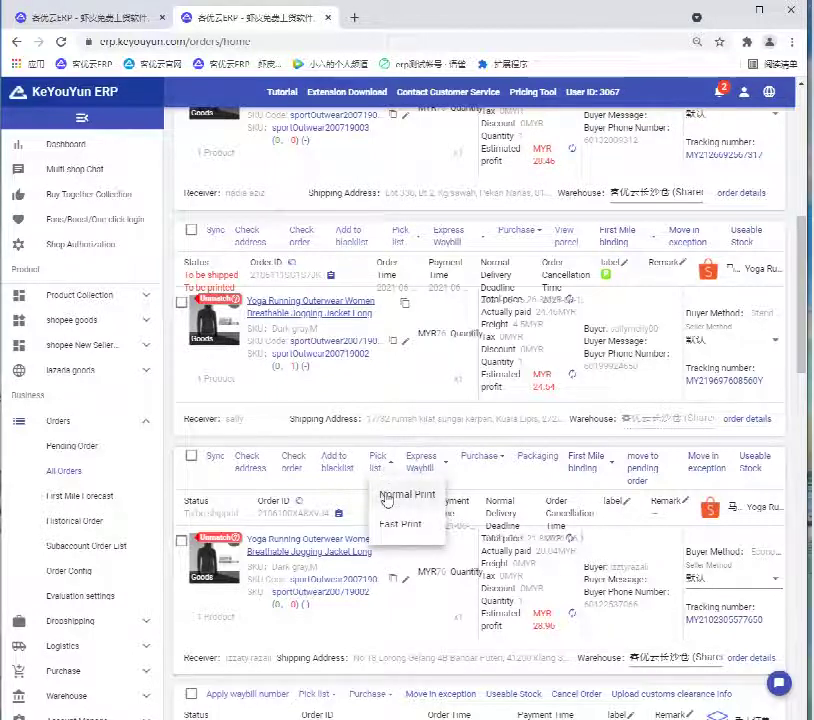
- Try to fast-print the express waybill together with the pick list for the third Yoga jacket order
{"action": "mouse_move", "coordinate": [432, 476]}
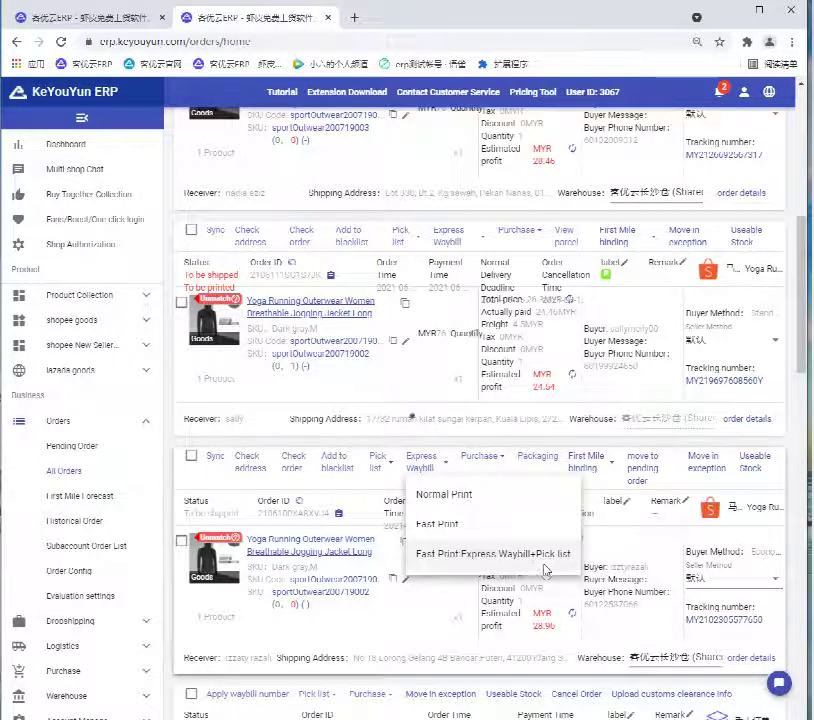
{"action": "left_click", "coordinate": [545, 570]}
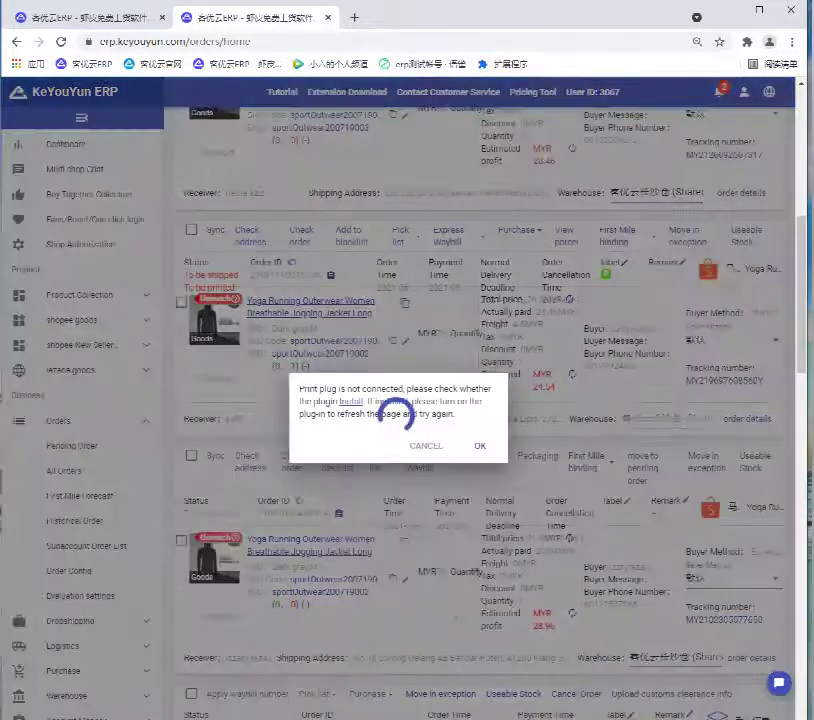
{"action": "left_click", "coordinate": [478, 445]}
{"action": "mouse_move", "coordinate": [421, 531]}
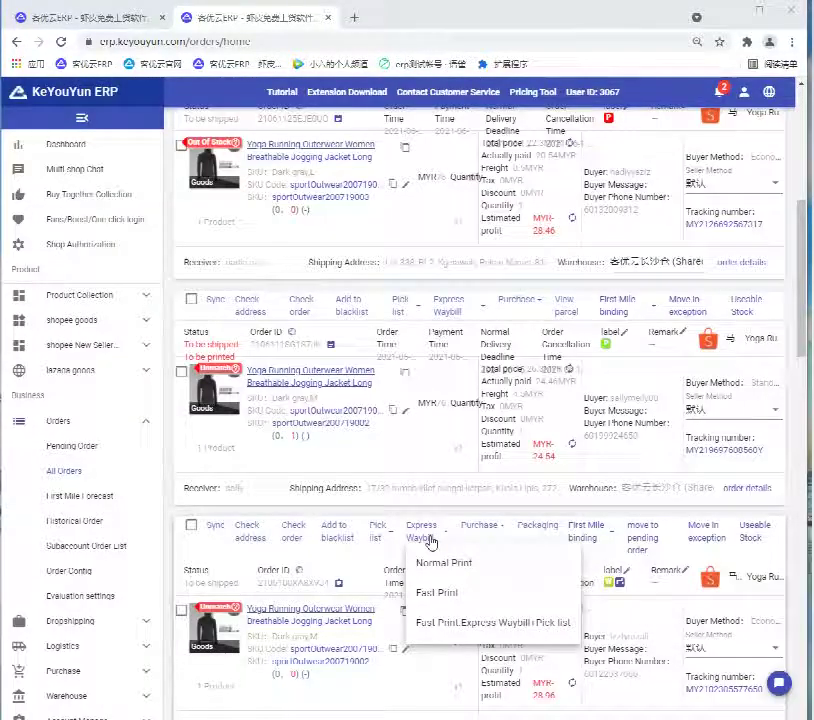
{"action": "left_click", "coordinate": [519, 632]}
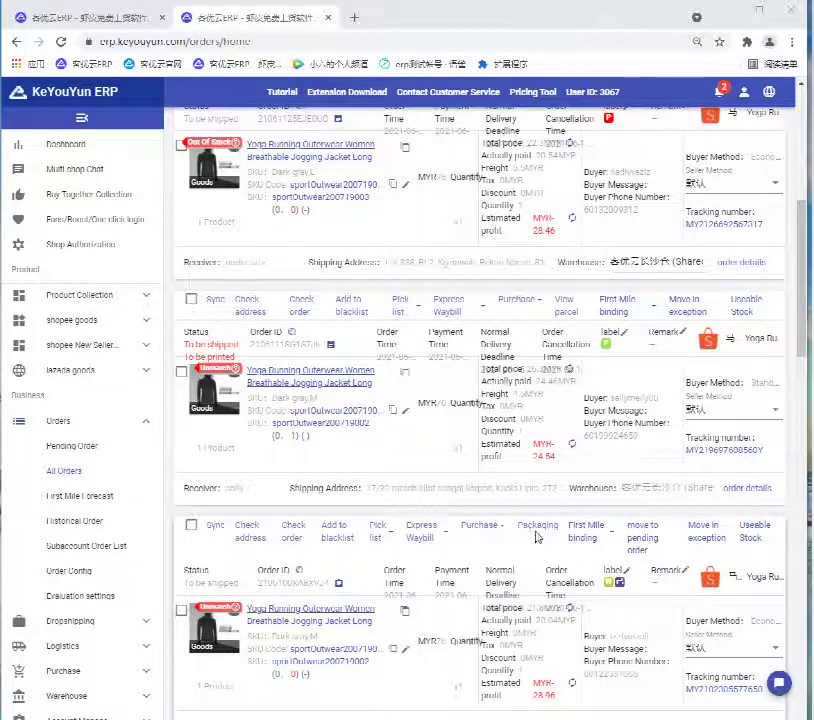
- Fill in the third order's dropshipping package with distributor 河马物流 (深圳仓) and an express order number, and discard it
{"action": "left_click", "coordinate": [535, 531]}
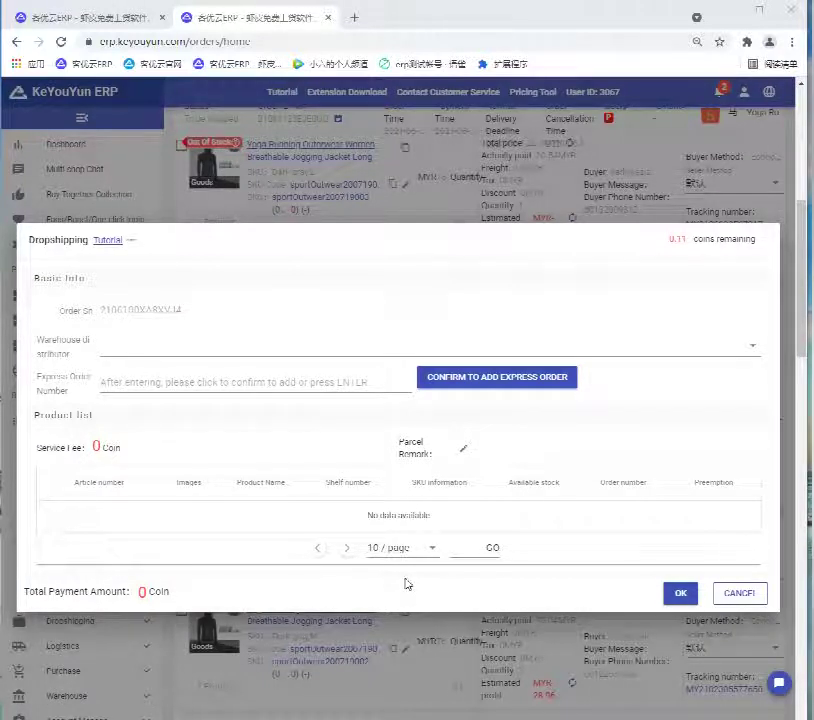
{"action": "left_click", "coordinate": [104, 345]}
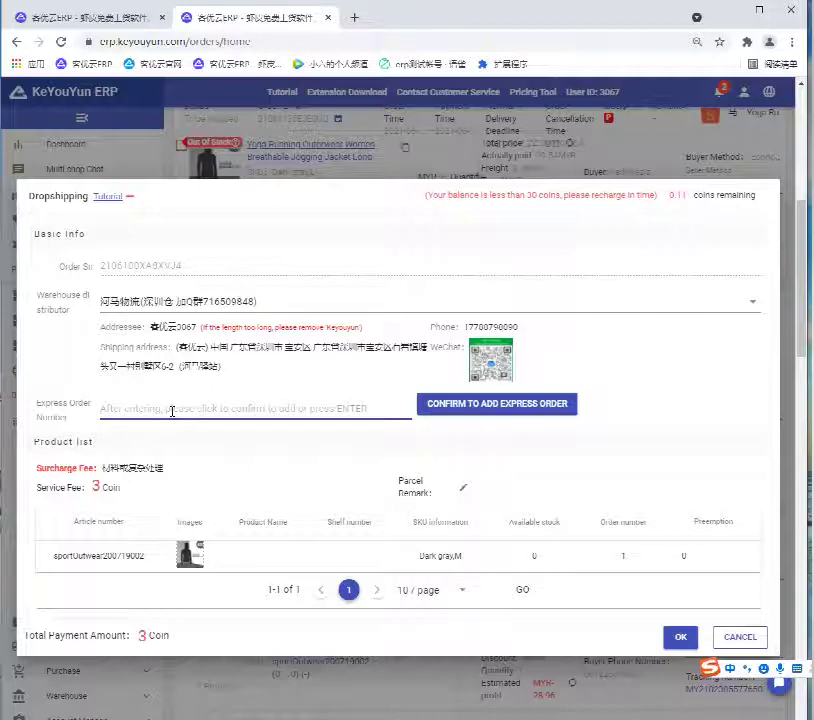
{"action": "type", "text": "430056006"}
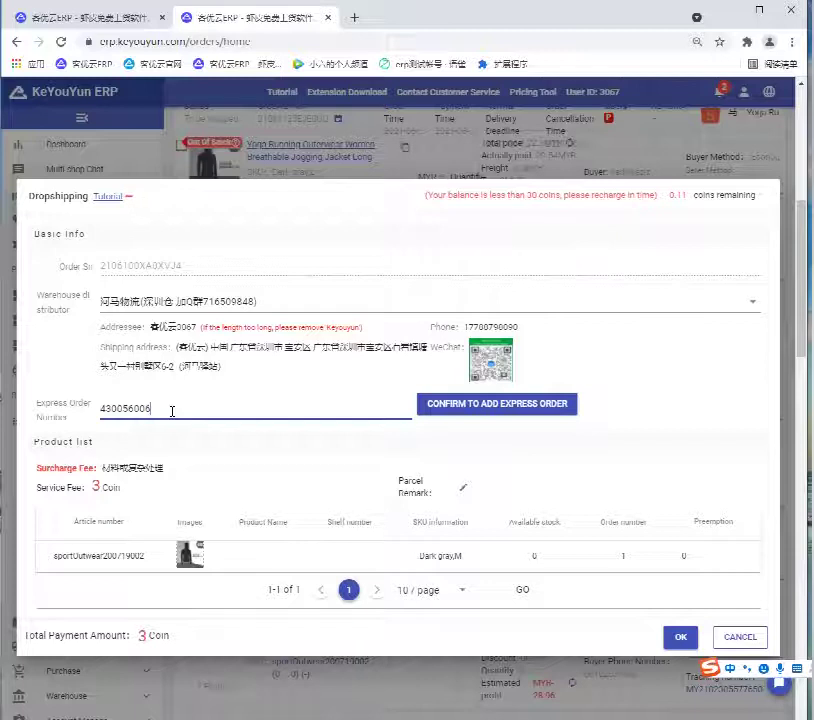
{"action": "left_click", "coordinate": [740, 637]}
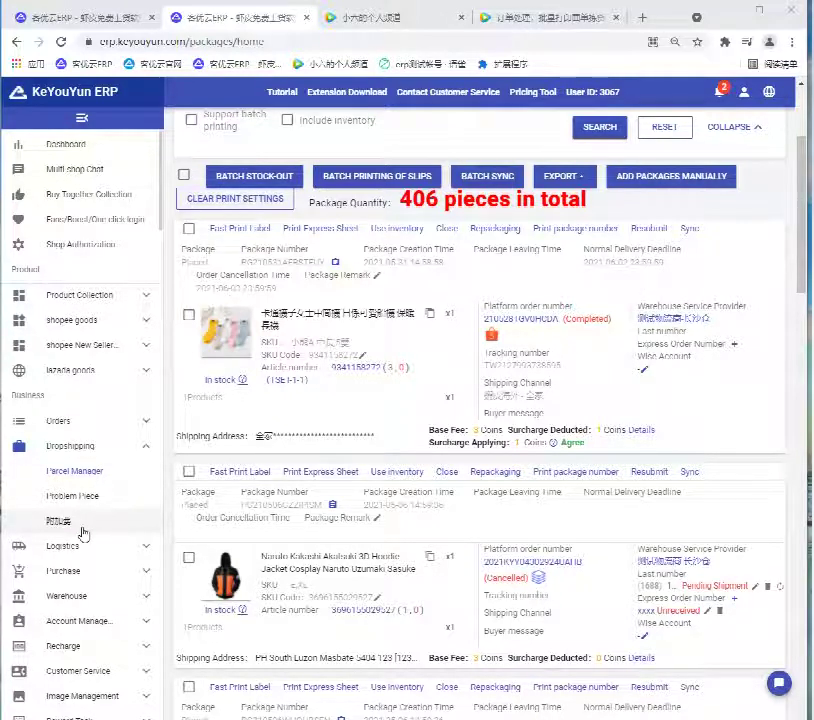
- Open the entry for a new express order number on the second package in Parcel Manager and cancel it
{"action": "scroll", "coordinate": [200, 430], "scroll_direction": "down", "scroll_amount": 2}
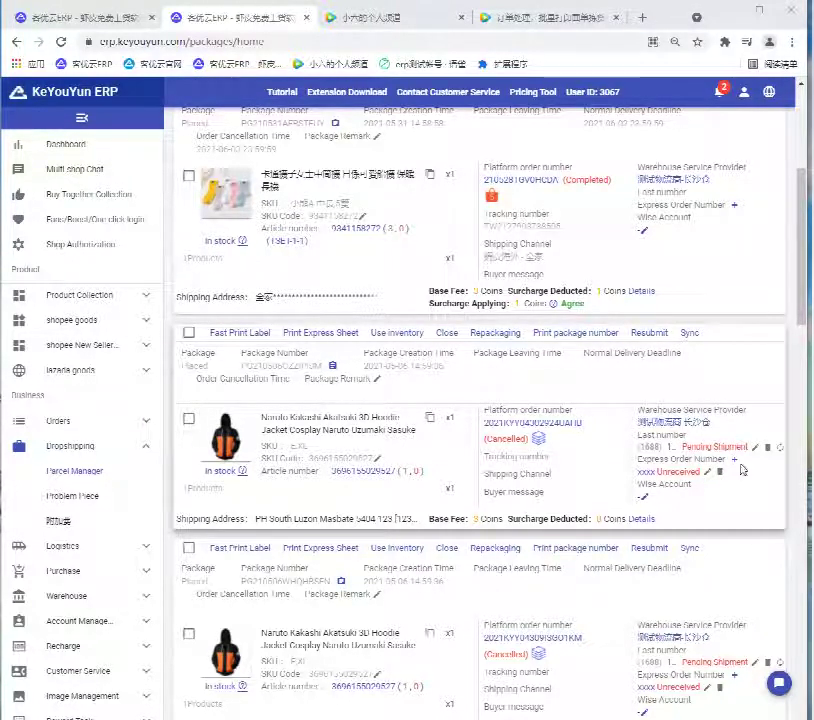
{"action": "left_click", "coordinate": [735, 461]}
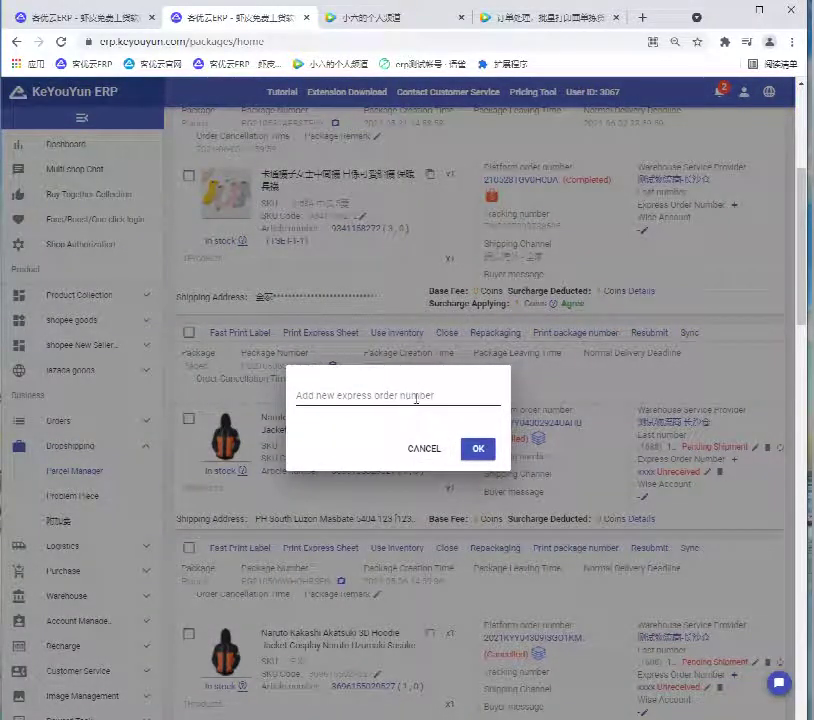
{"action": "left_click", "coordinate": [437, 455]}
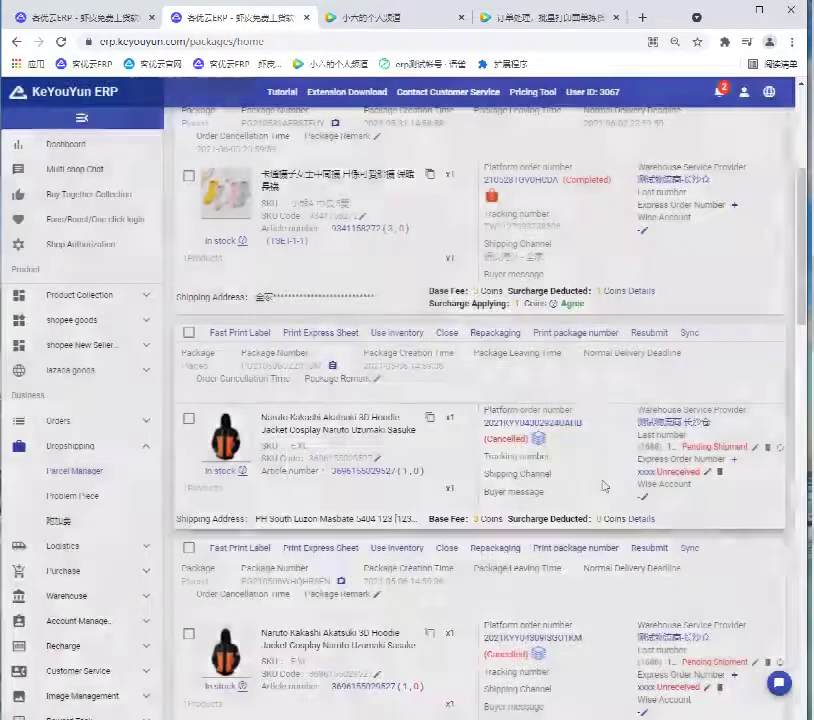
{"action": "mouse_move", "coordinate": [363, 472]}
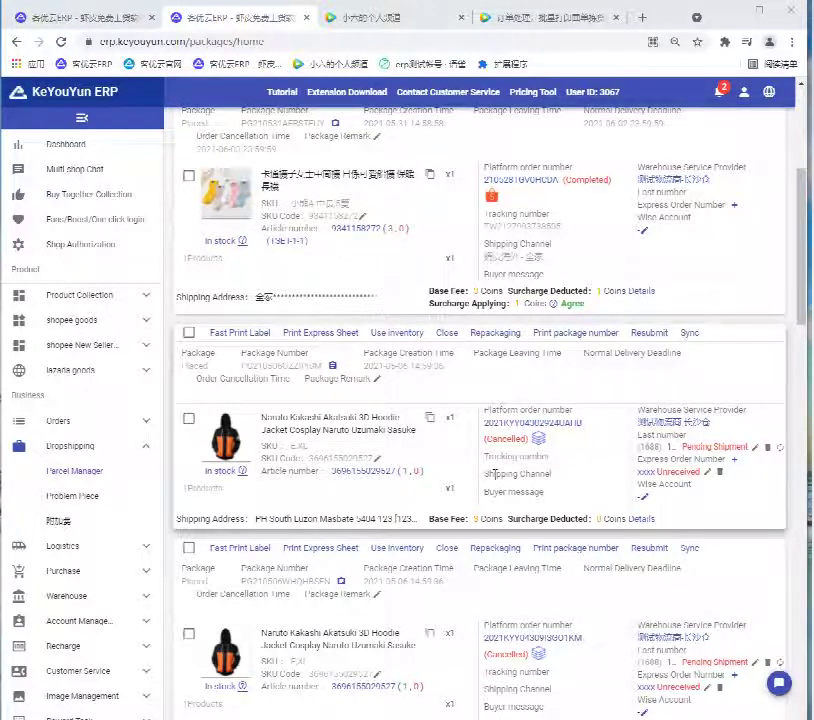
{"action": "mouse_move", "coordinate": [329, 473]}
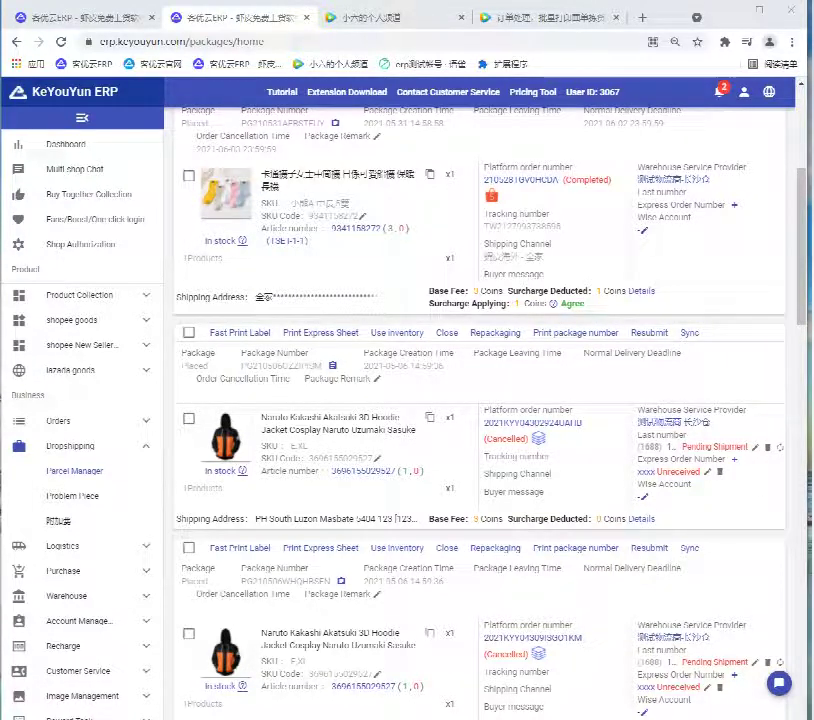
- Return to the list of all orders and start a purchase order for the third Yoga jacket order
{"action": "scroll", "coordinate": [480, 400], "scroll_direction": "up", "scroll_amount": 1}
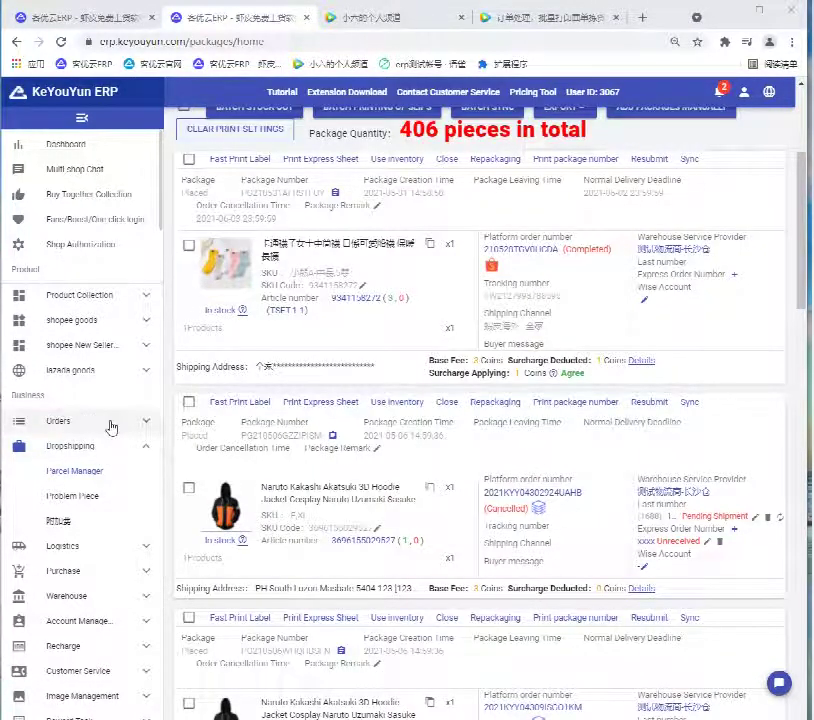
{"action": "left_click", "coordinate": [111, 426]}
{"action": "left_click", "coordinate": [113, 474]}
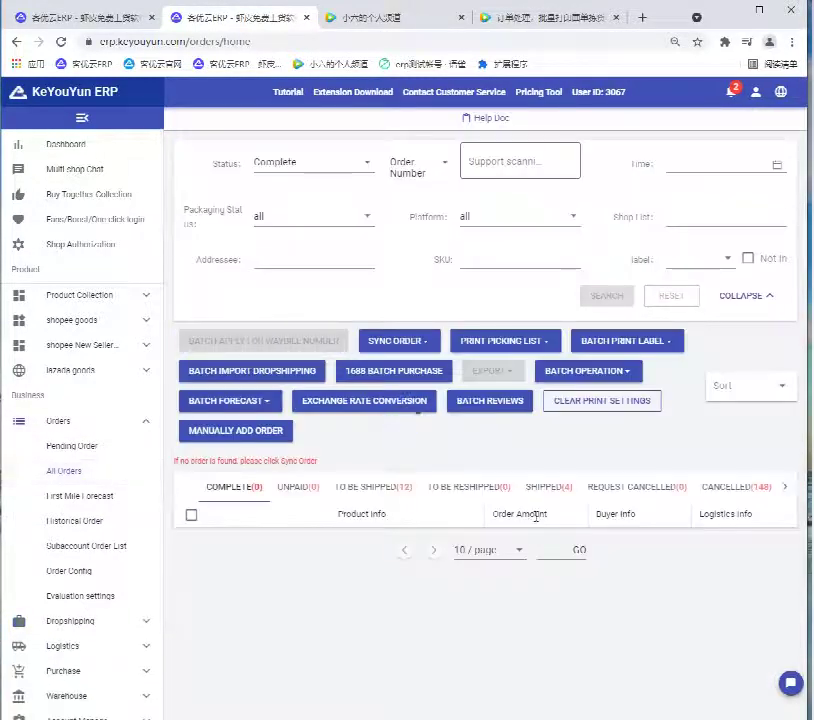
{"action": "scroll", "coordinate": [536, 518], "scroll_direction": "down", "scroll_amount": 4}
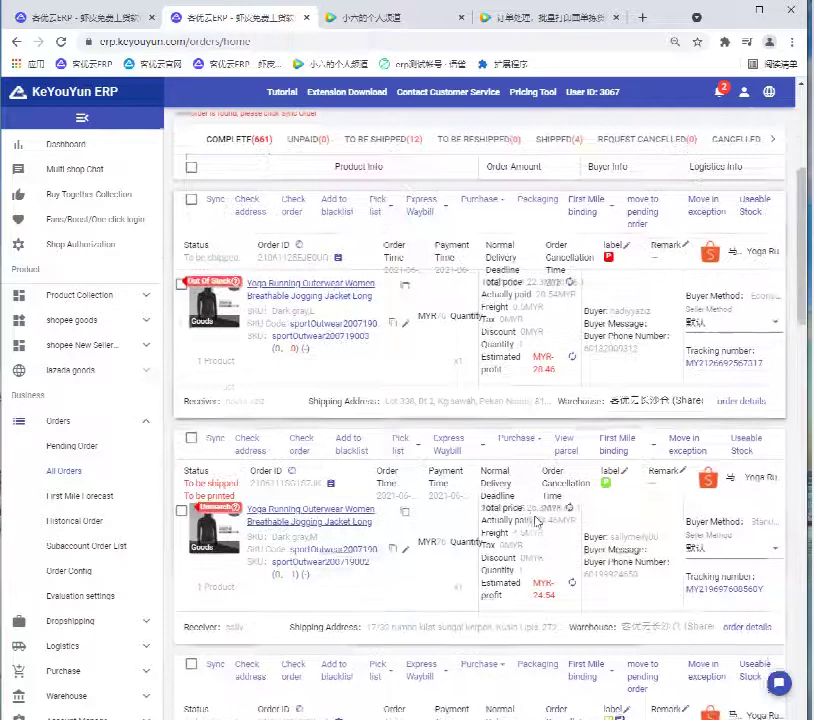
{"action": "scroll", "coordinate": [536, 520], "scroll_direction": "down", "scroll_amount": 3}
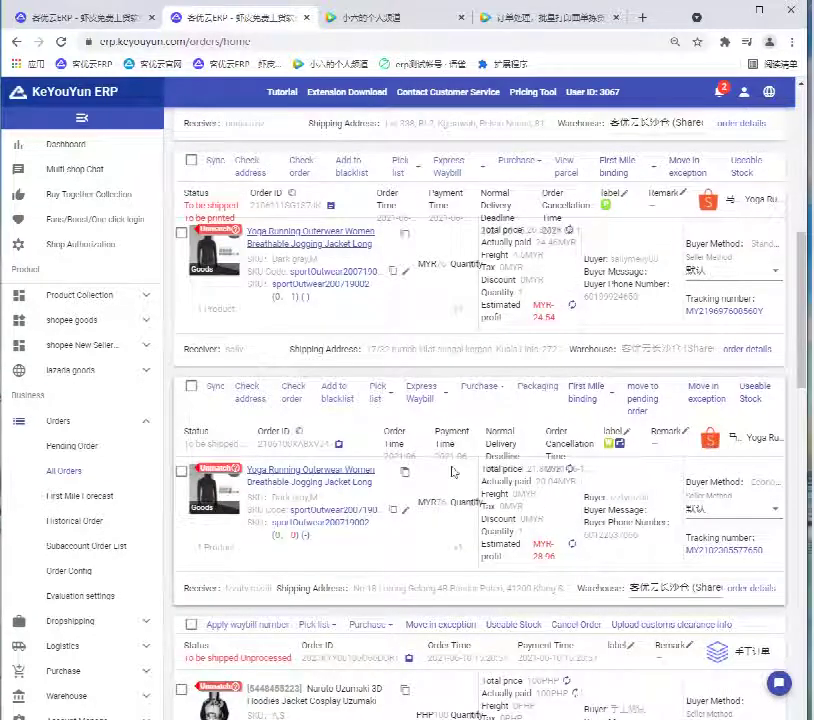
{"action": "mouse_move", "coordinate": [492, 390]}
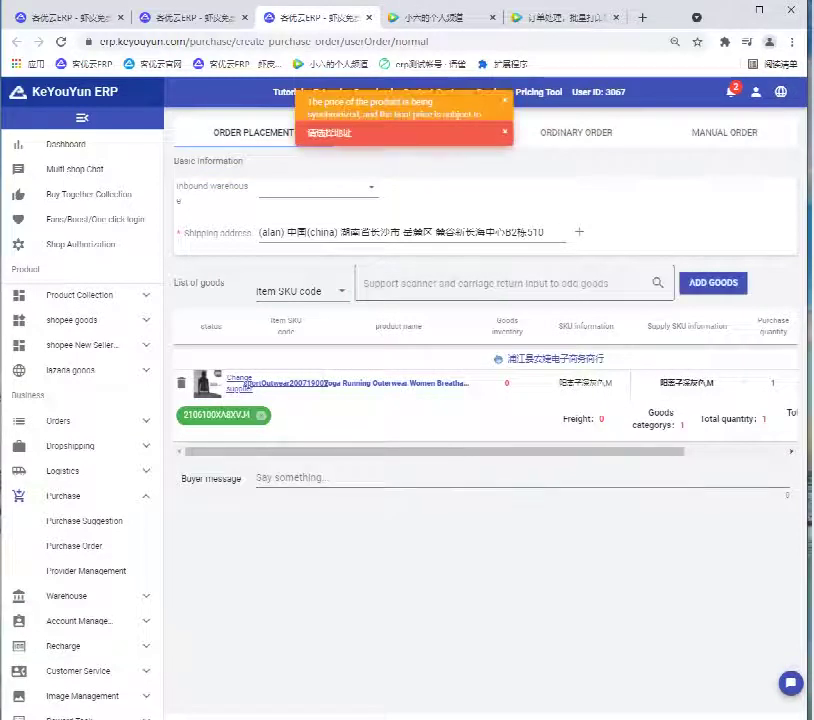
- Set the inbound warehouse to 全驰货运-深圳仓 (Shared Warehouse) and enable Generation package
{"action": "left_click", "coordinate": [373, 185]}
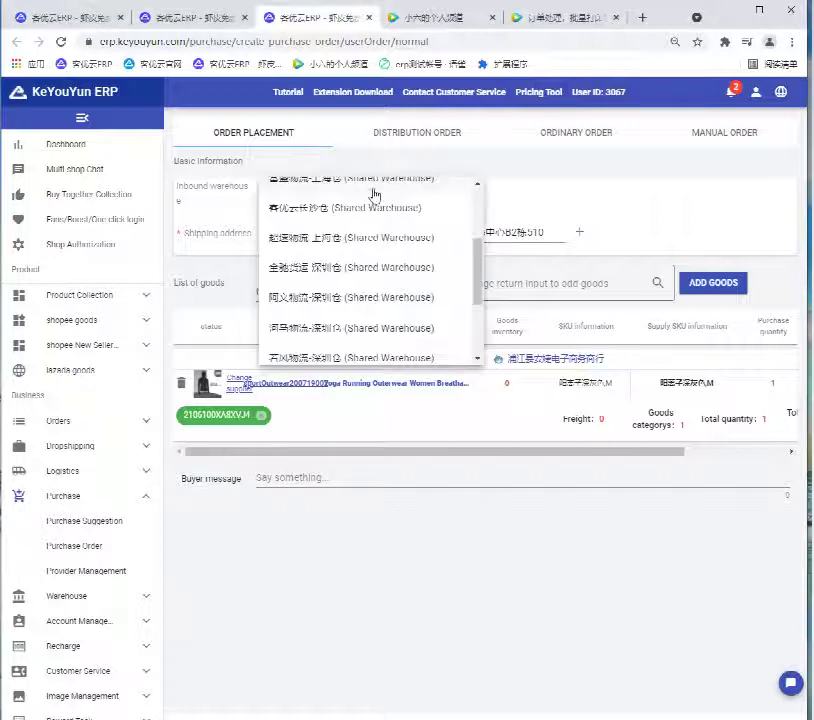
{"action": "scroll", "coordinate": [378, 273], "scroll_direction": "up", "scroll_amount": 1}
{"action": "scroll", "coordinate": [378, 275], "scroll_direction": "up", "scroll_amount": 1}
{"action": "scroll", "coordinate": [378, 276], "scroll_direction": "down", "scroll_amount": 3}
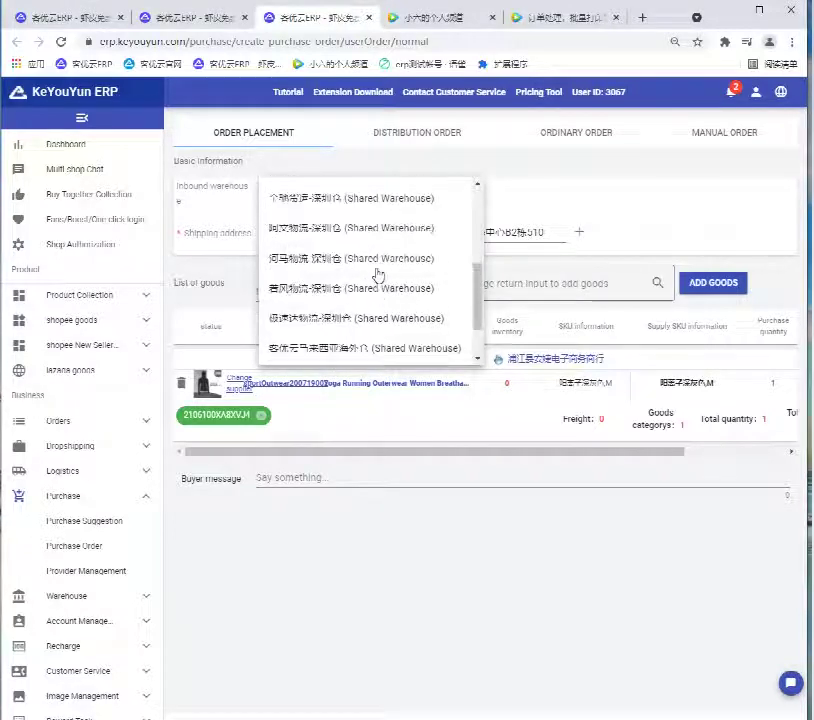
{"action": "left_click", "coordinate": [428, 208]}
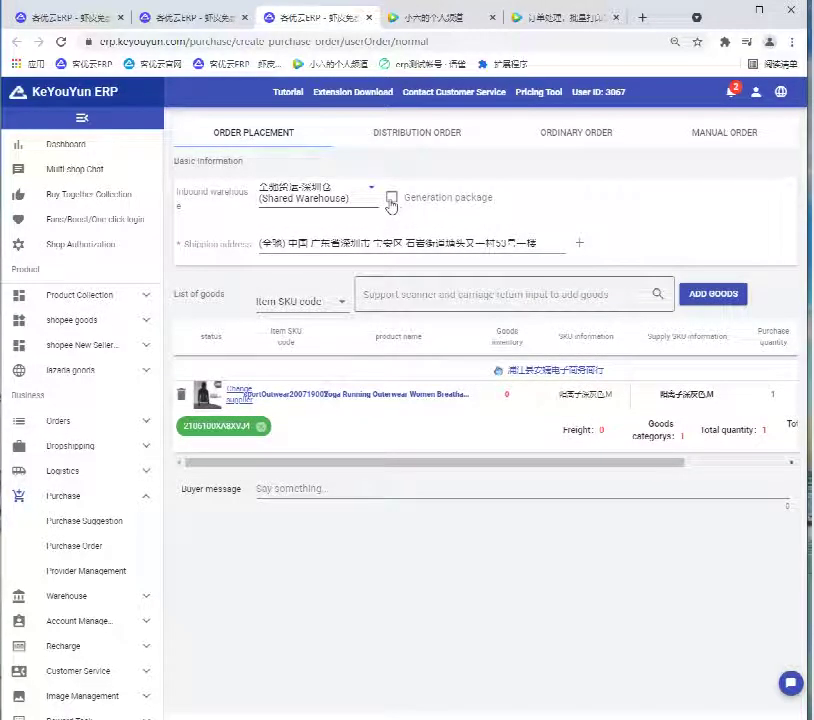
{"action": "left_click", "coordinate": [390, 200]}
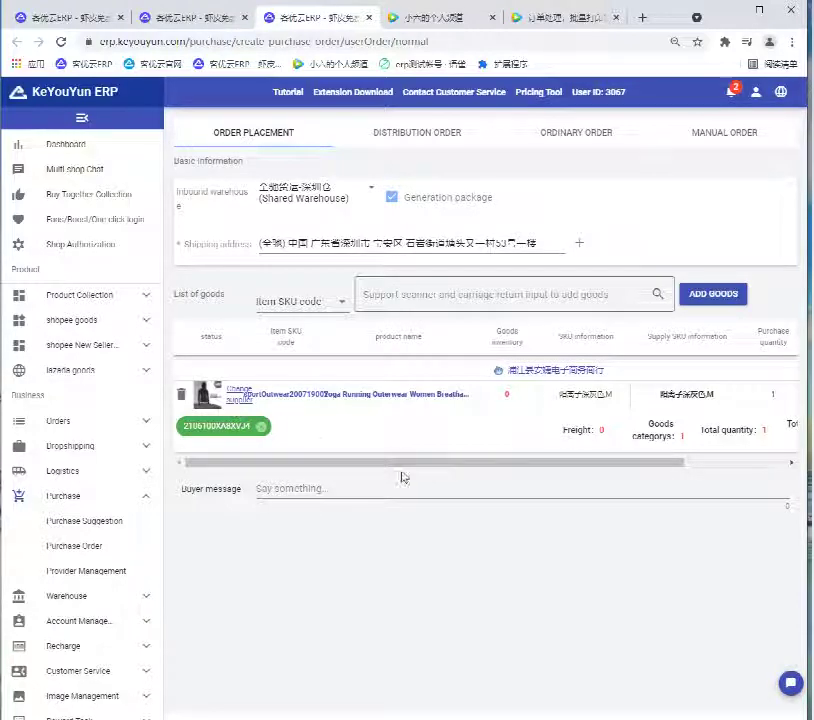
- Submit the Yoga jacket purchase as a Manual Order and close the order placement summary
{"action": "left_click", "coordinate": [446, 483]}
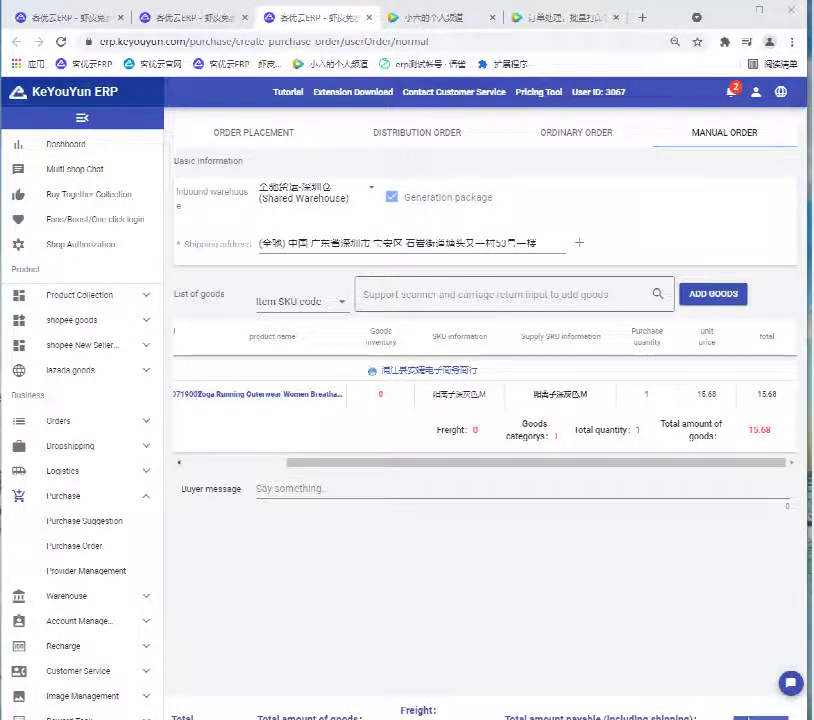
{"action": "left_click", "coordinate": [760, 717]}
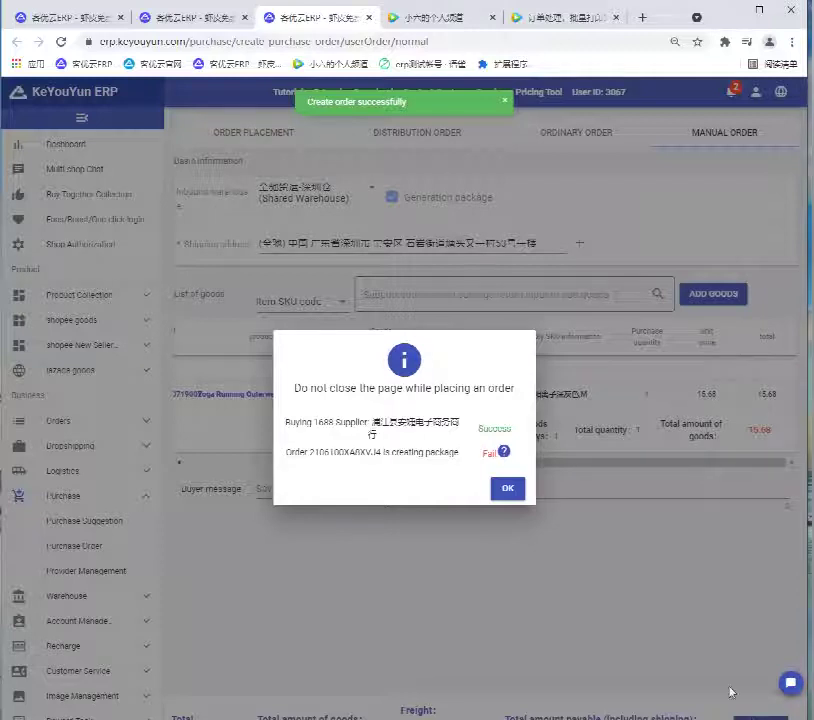
{"action": "left_click", "coordinate": [507, 489]}
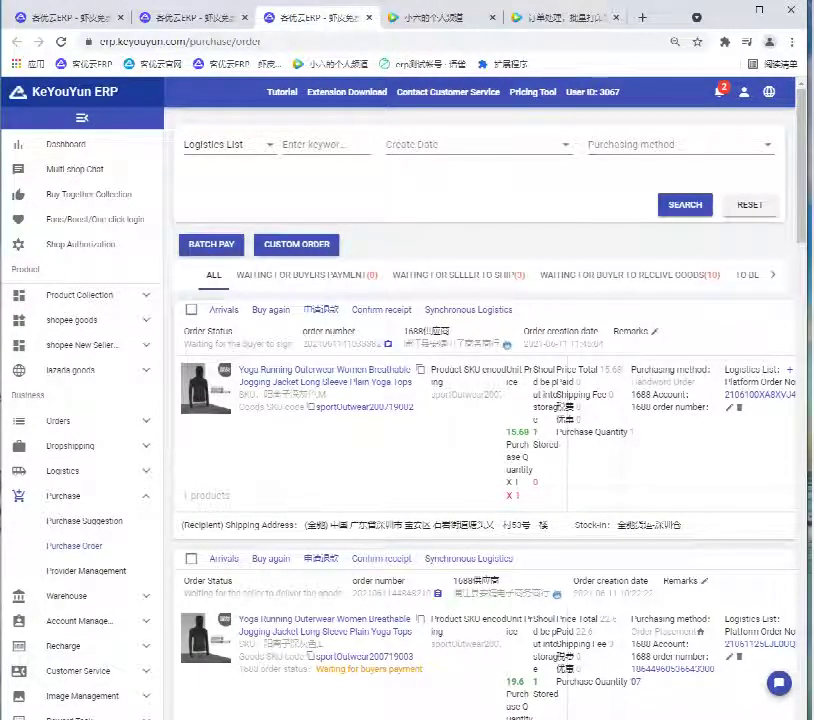
- Return to the list of all orders and open the third-party logistics first-mile binding for the first Yoga jacket order
{"action": "left_click", "coordinate": [58, 420]}
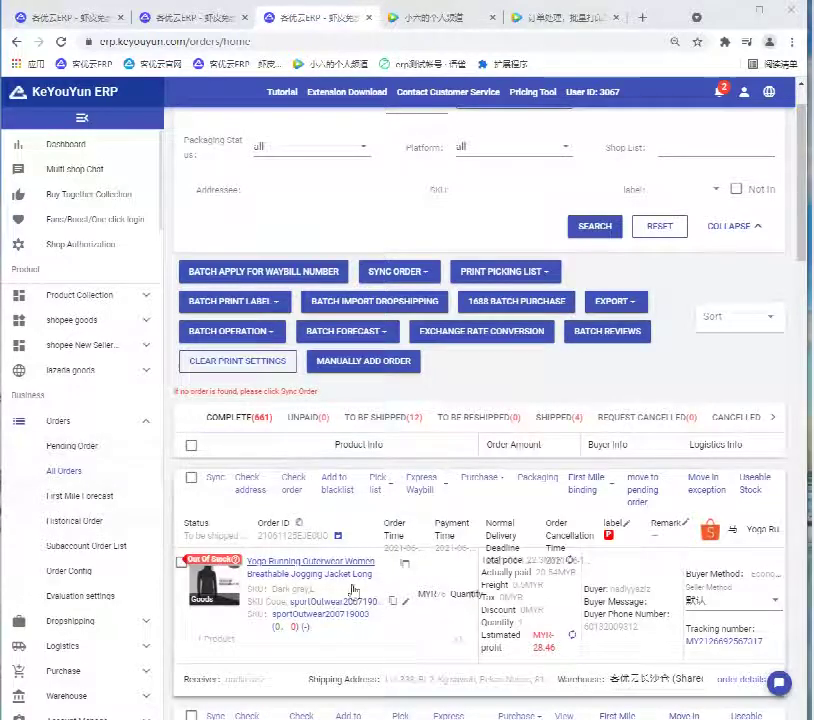
{"action": "mouse_move", "coordinate": [598, 498]}
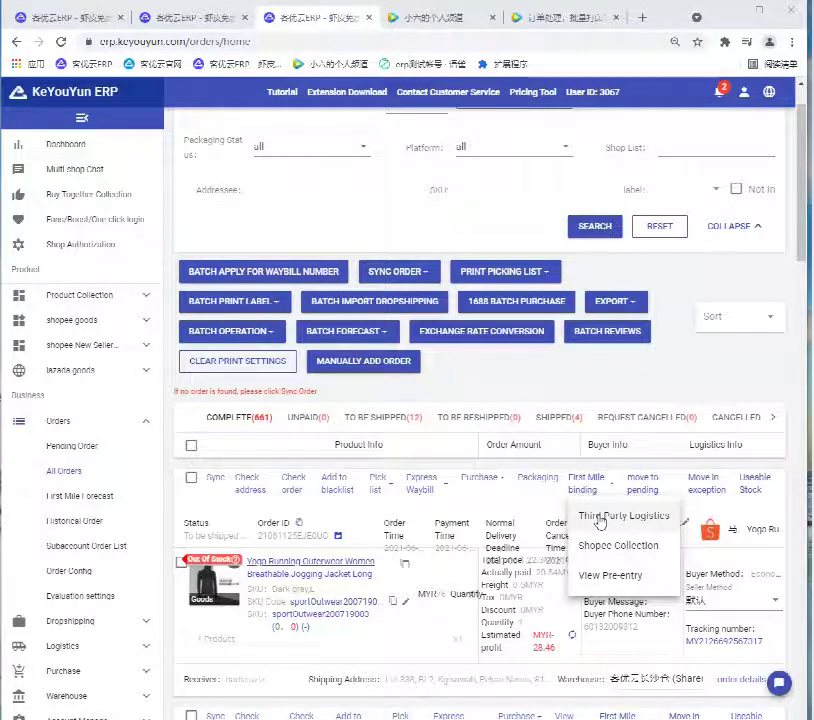
{"action": "left_click", "coordinate": [598, 518]}
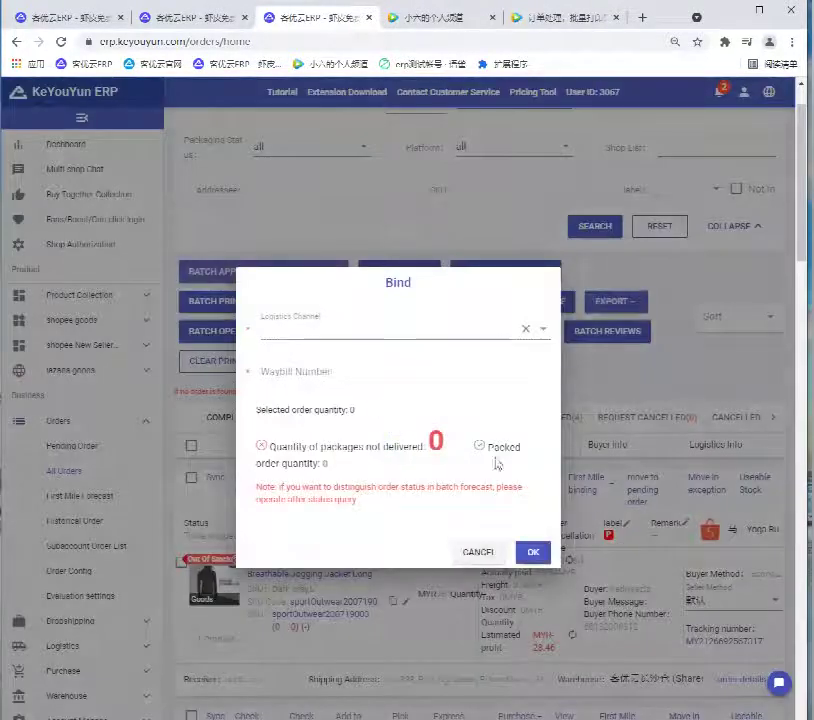
- Choose 斑马物流 as the logistics channel, go to the empty waybill number entry, and cancel the binding
{"action": "left_click", "coordinate": [366, 331]}
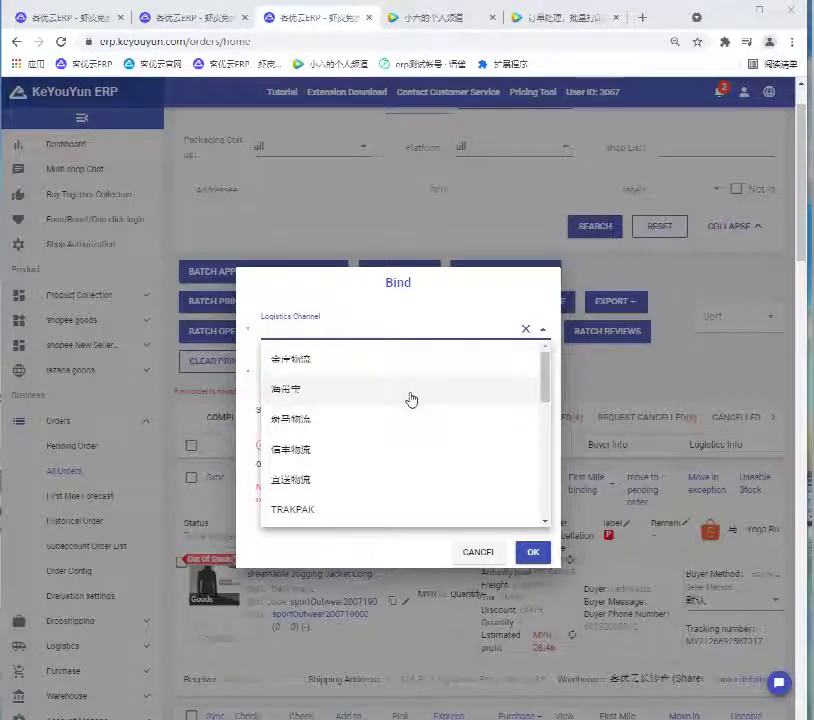
{"action": "left_click", "coordinate": [371, 434]}
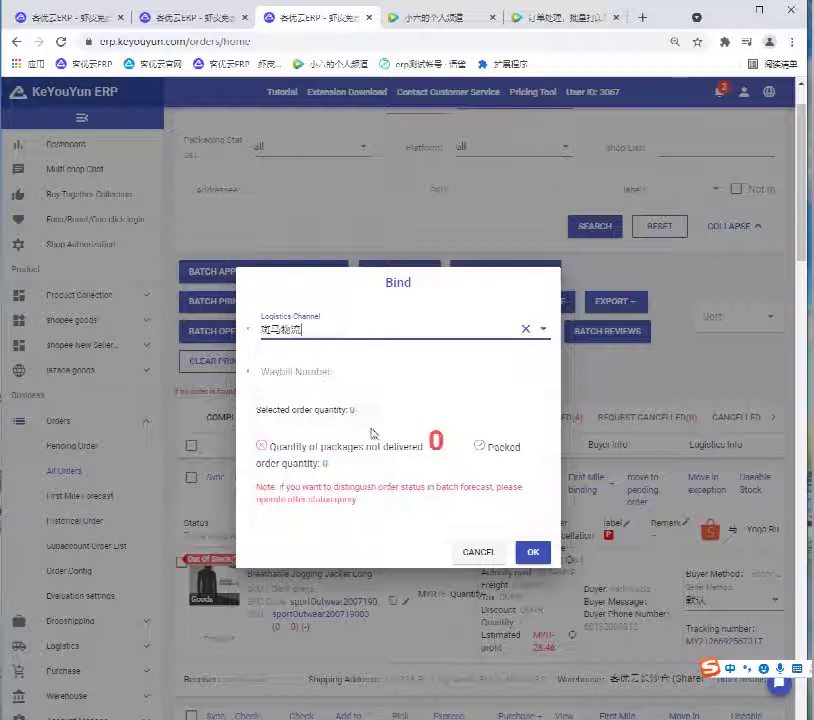
{"action": "left_click", "coordinate": [324, 375]}
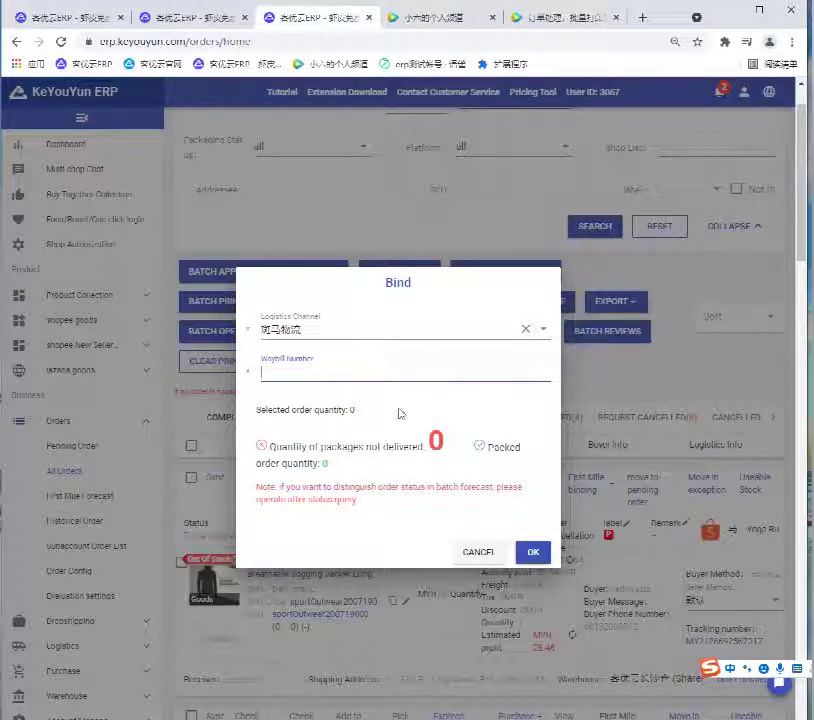
{"action": "left_click", "coordinate": [489, 560]}
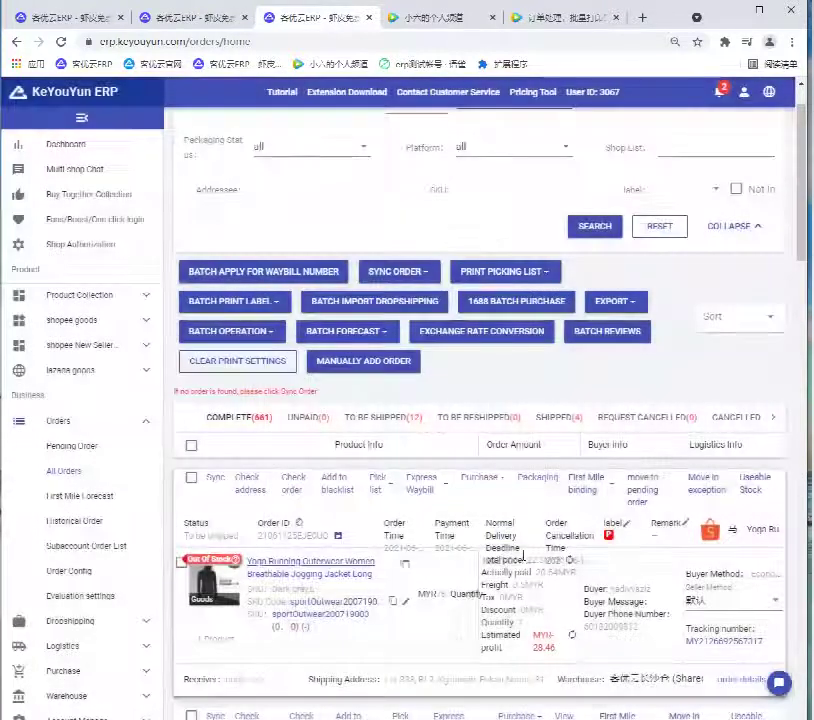
{"action": "scroll", "coordinate": [314, 453], "scroll_direction": "down", "scroll_amount": 1}
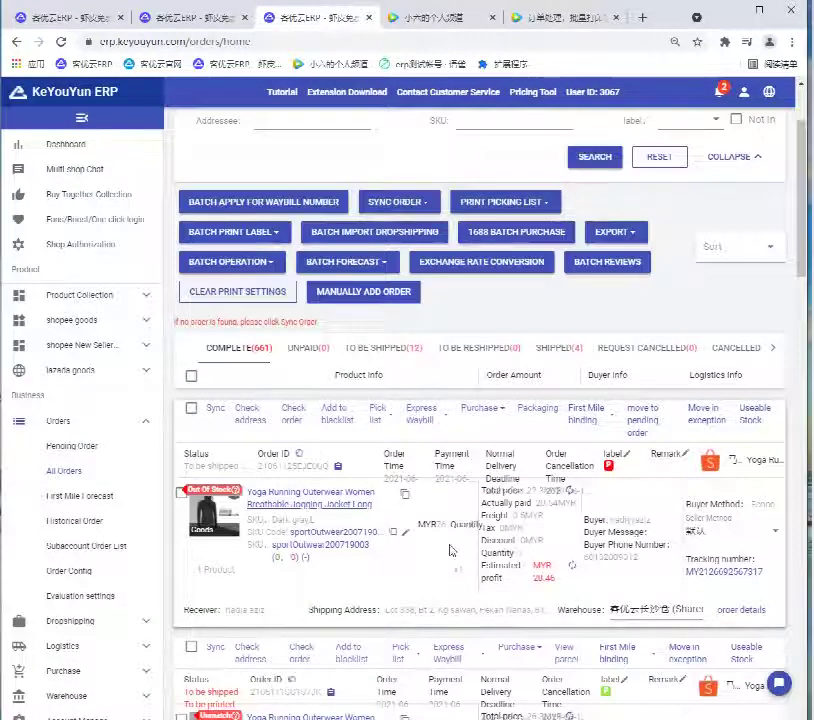